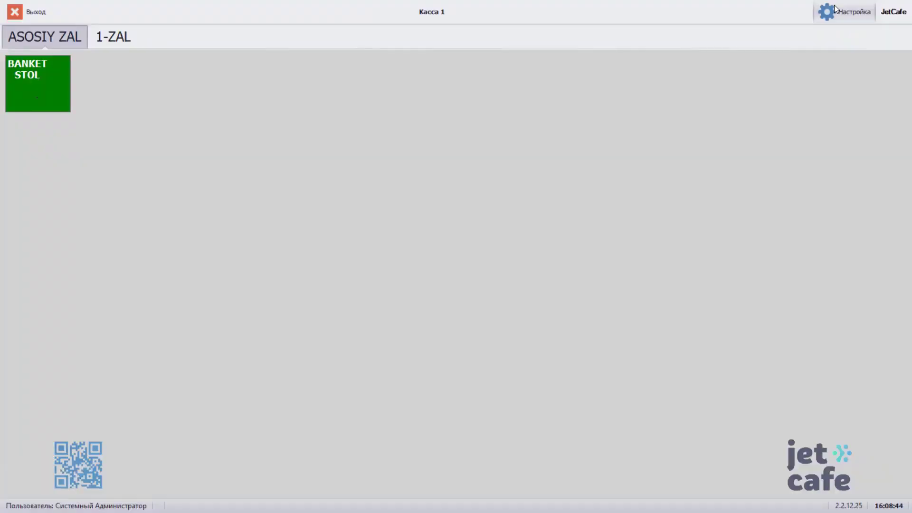
- Open the dish categories list and create a new category named OSH with number 11
left_click(843, 11)
left_click(817, 49)
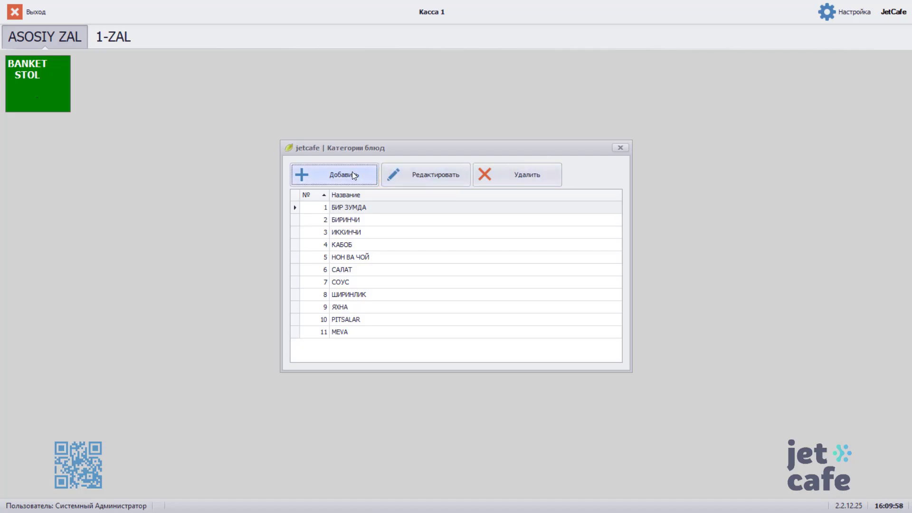
left_click(352, 172)
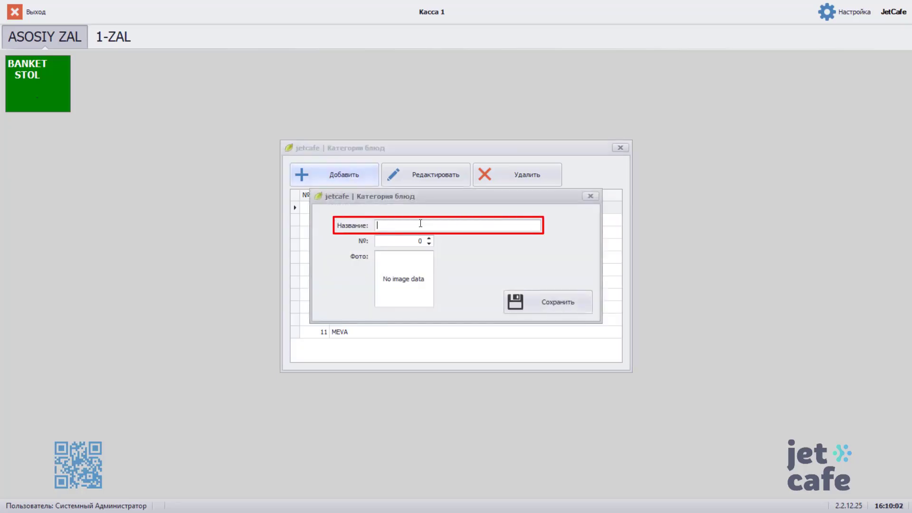
type("OSH")
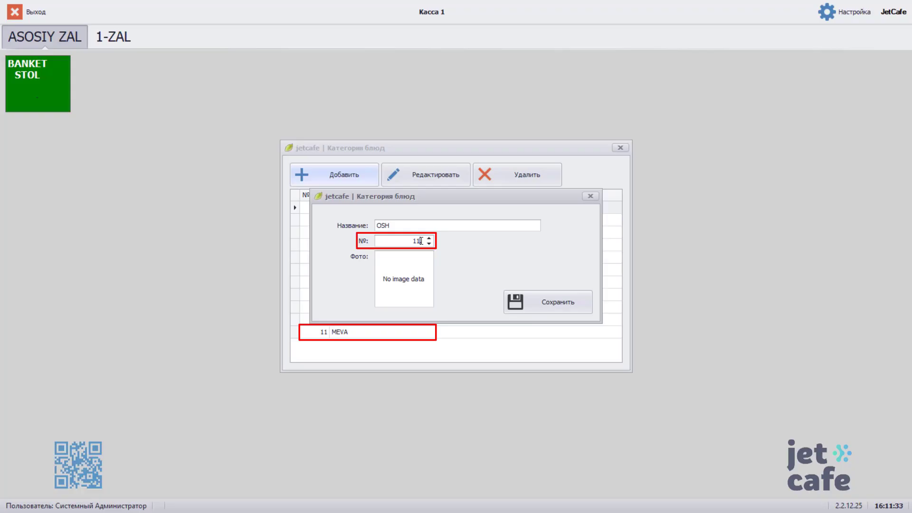
- Load OSH.jpg from the LOGO PICTURE folder as the new category's photo and save the category
right_click(416, 274)
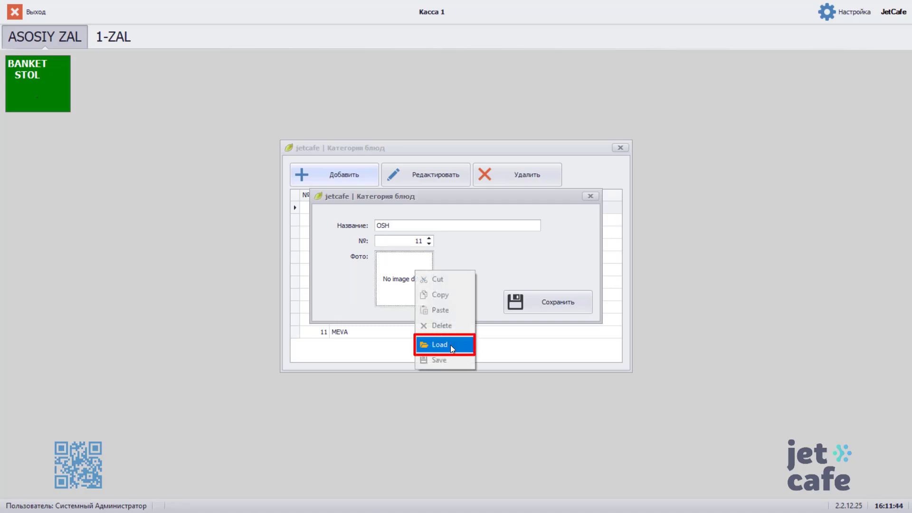
left_click(450, 345)
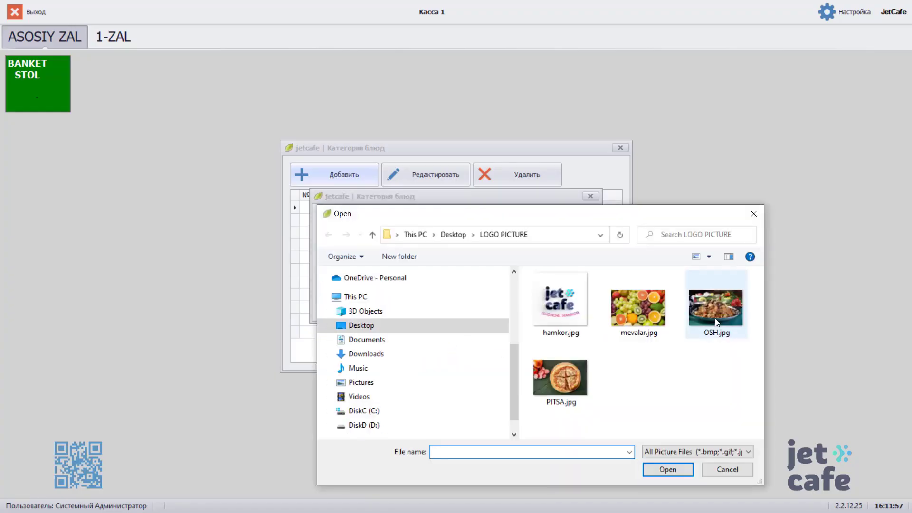
left_click(717, 322)
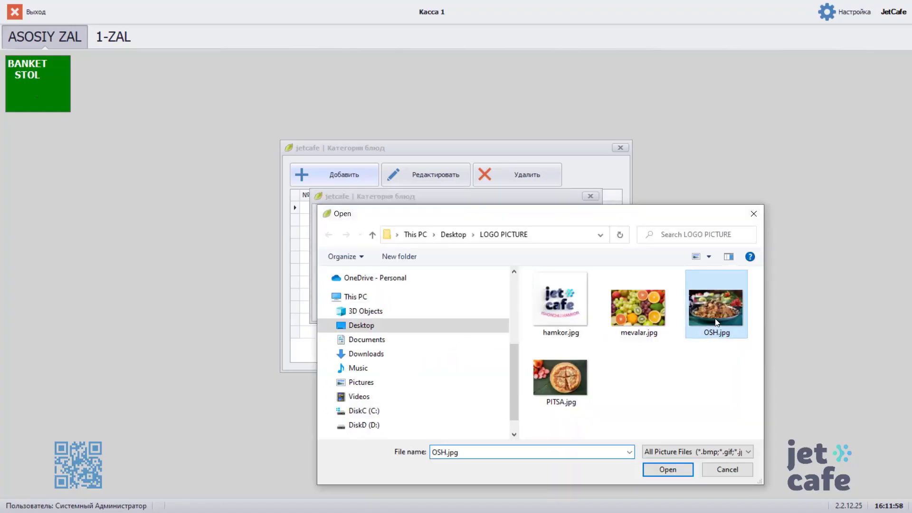
left_click(671, 470)
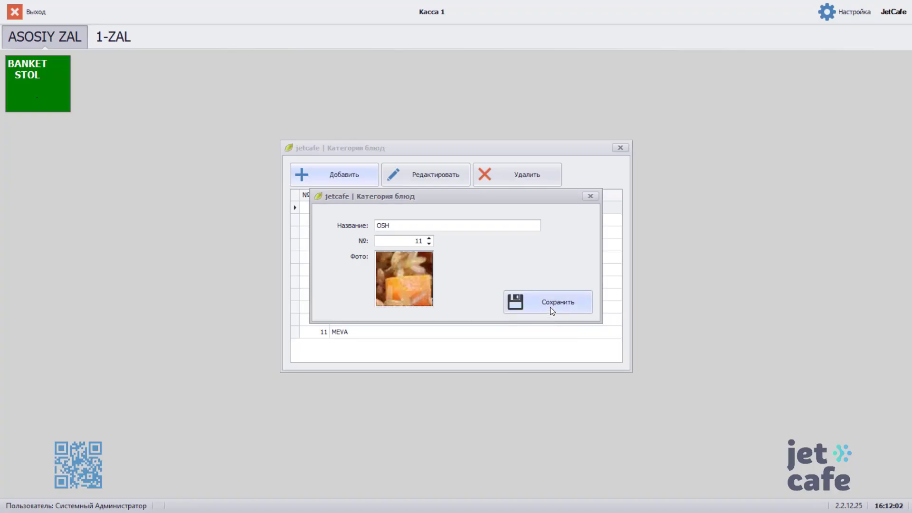
left_click(550, 307)
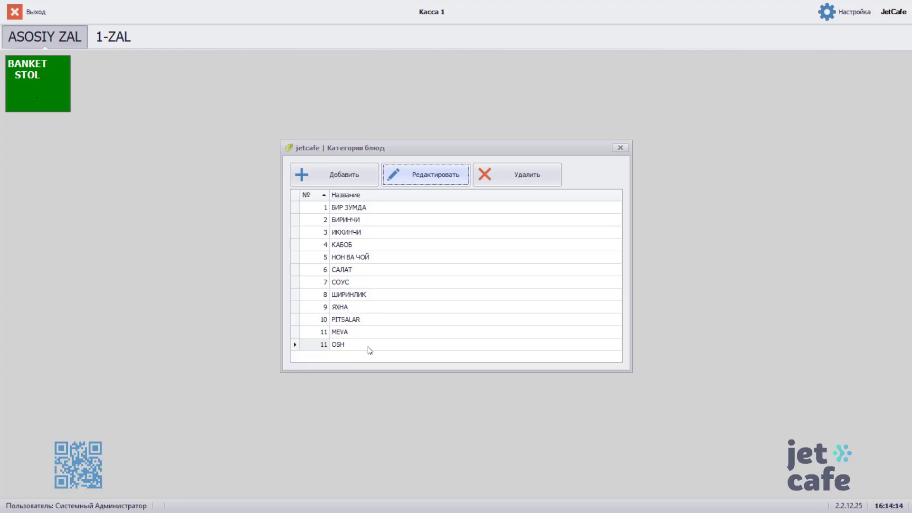
- Open the OSH category for editing
left_click(368, 345)
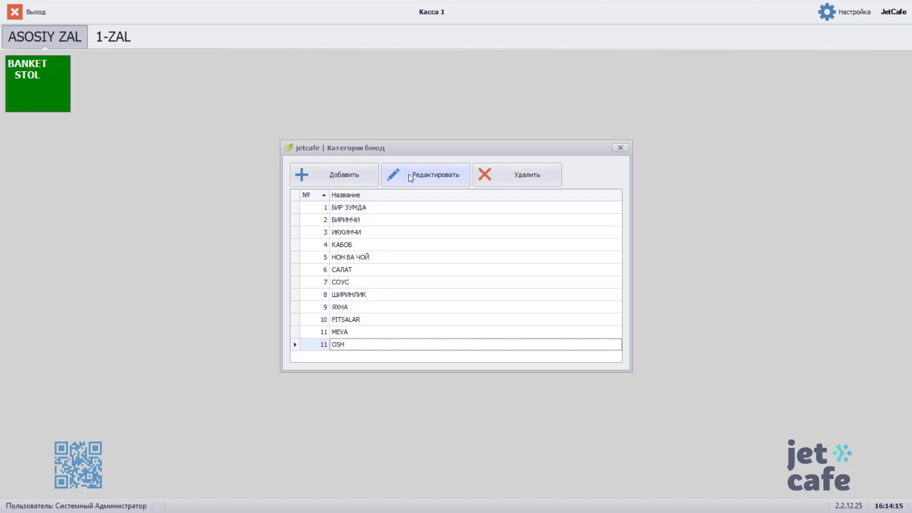
left_click(409, 174)
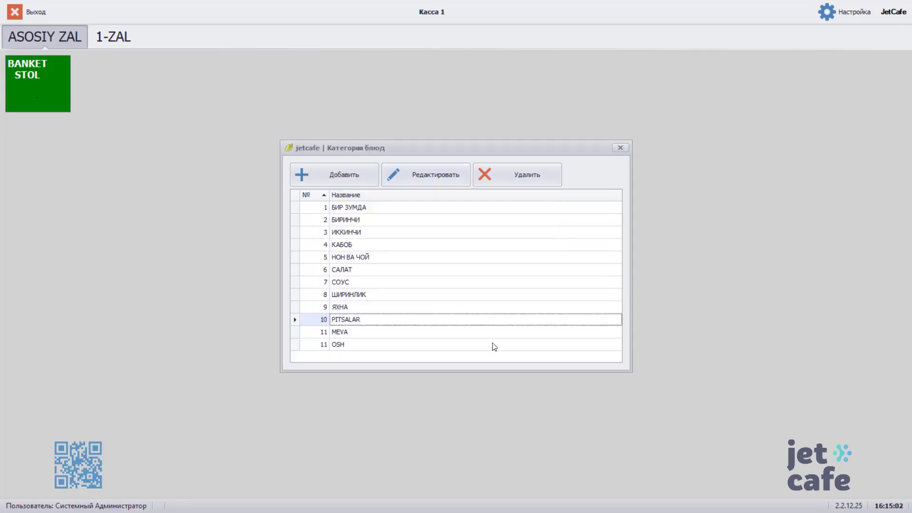
- Delete the OSH category from the dish categories list
left_click(494, 347)
left_click(509, 177)
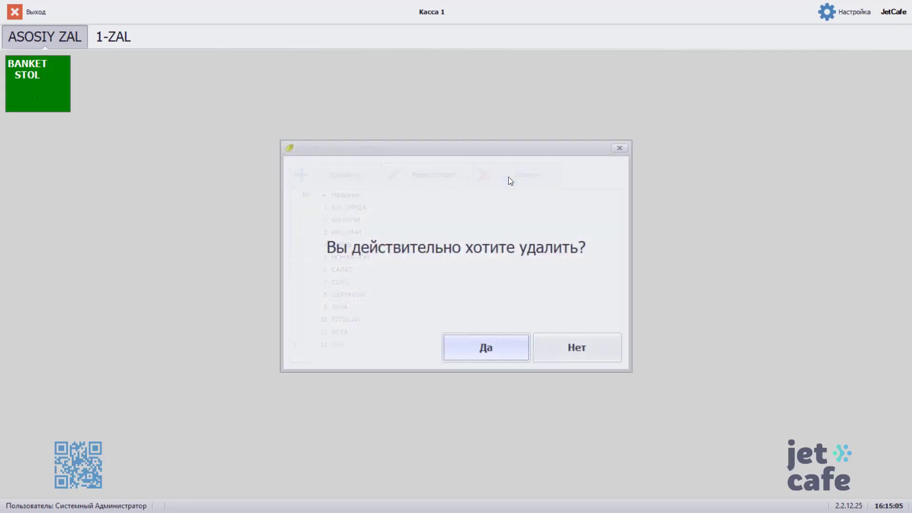
left_click(487, 349)
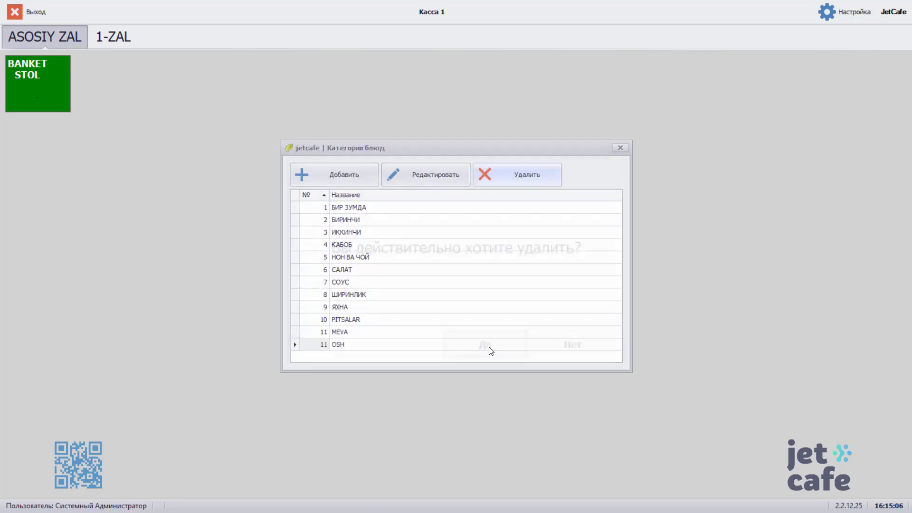
- Restore the deleted OSH category and open its record for editing
left_click(343, 347)
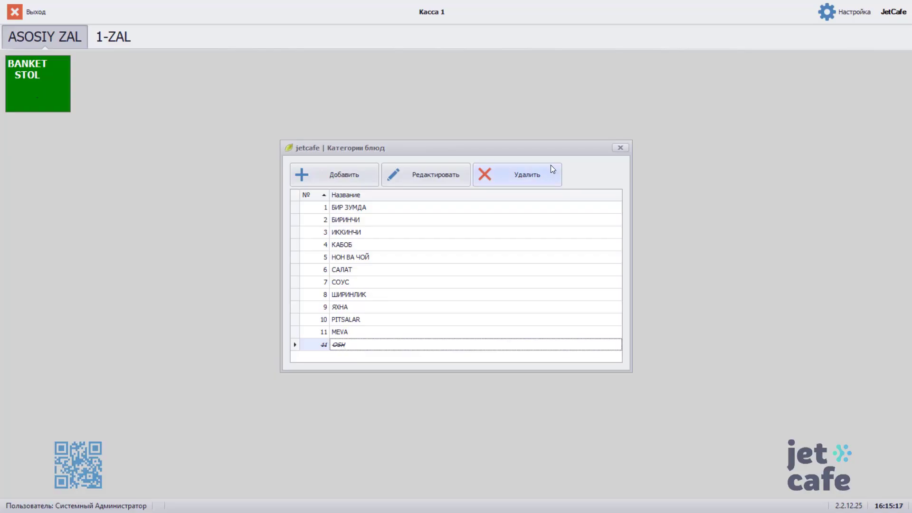
left_click(551, 165)
left_click(470, 341)
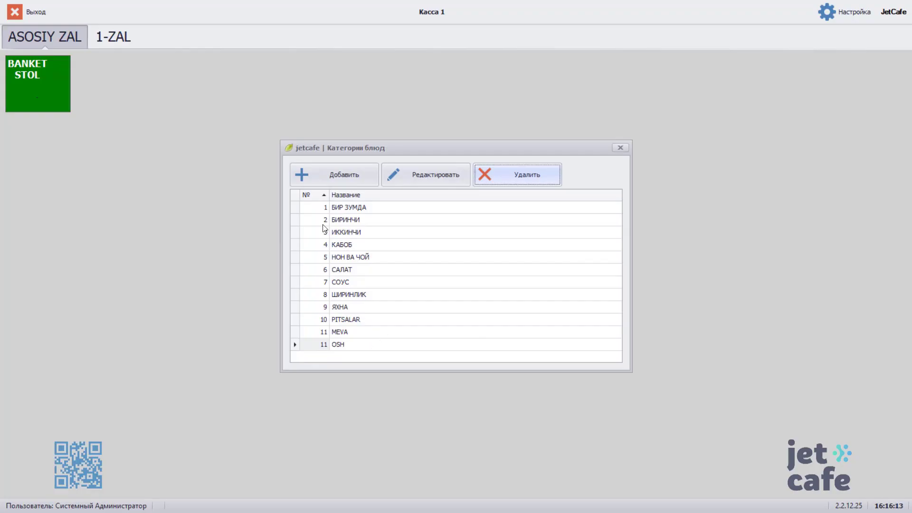
left_click(426, 175)
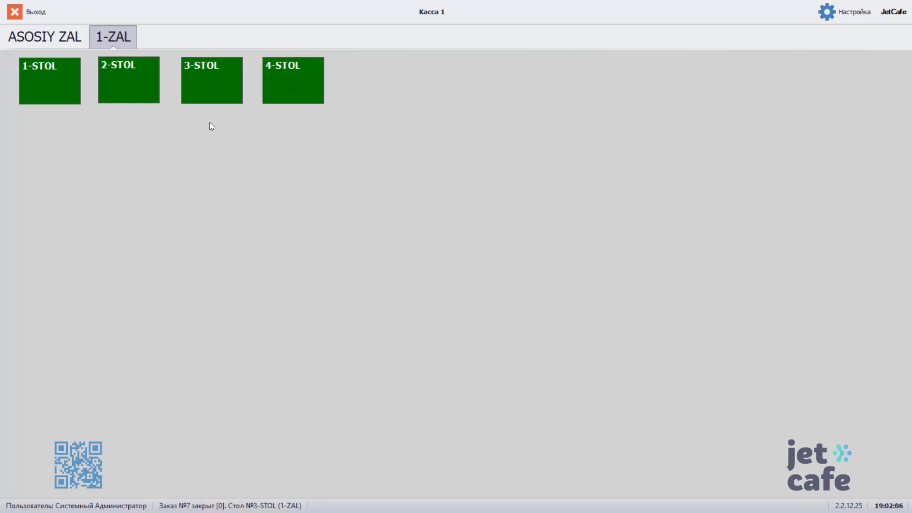
- Open an order for table 3-STOL and add a menu item named Choyxona oshi within the OSH category
left_click(214, 86)
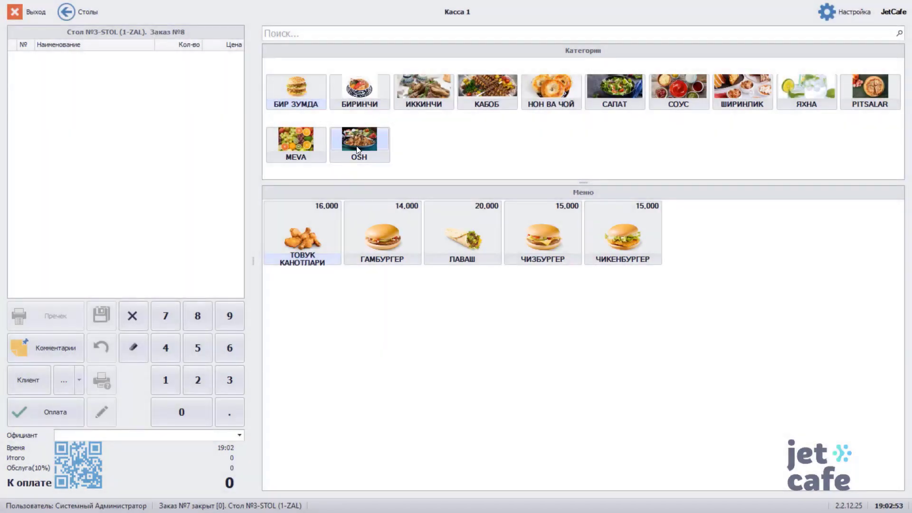
left_click(356, 147)
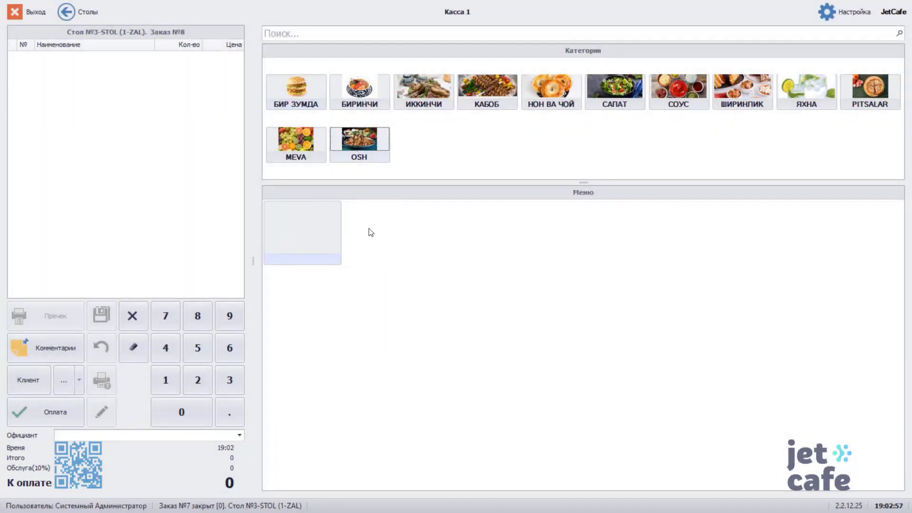
right_click(312, 243)
left_click(334, 247)
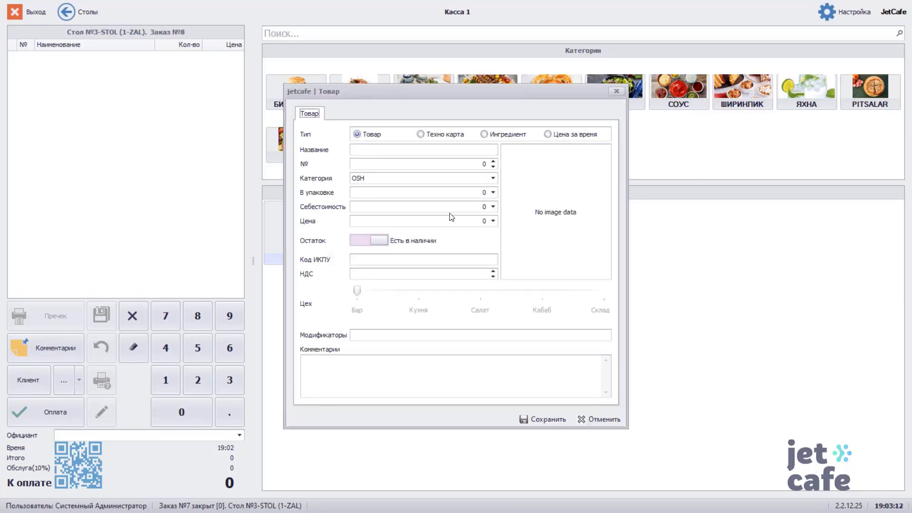
left_click(456, 148)
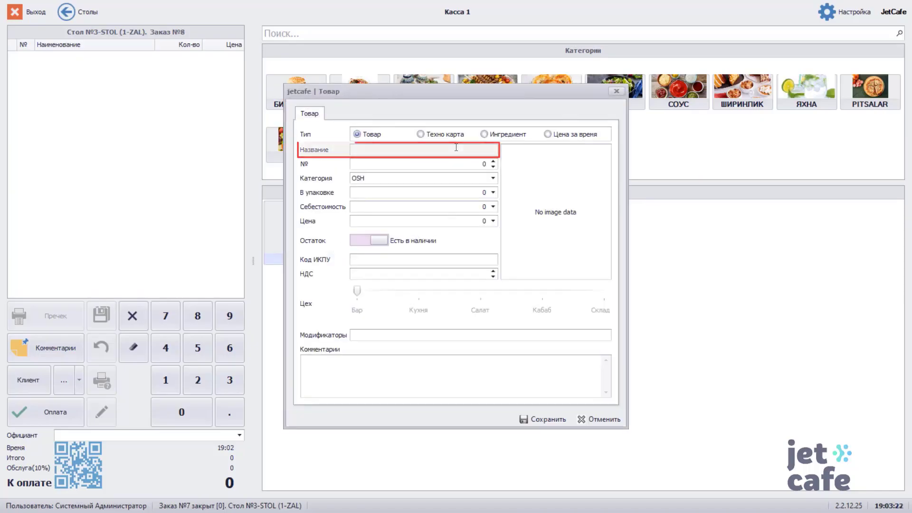
type("Choyxona oshi")
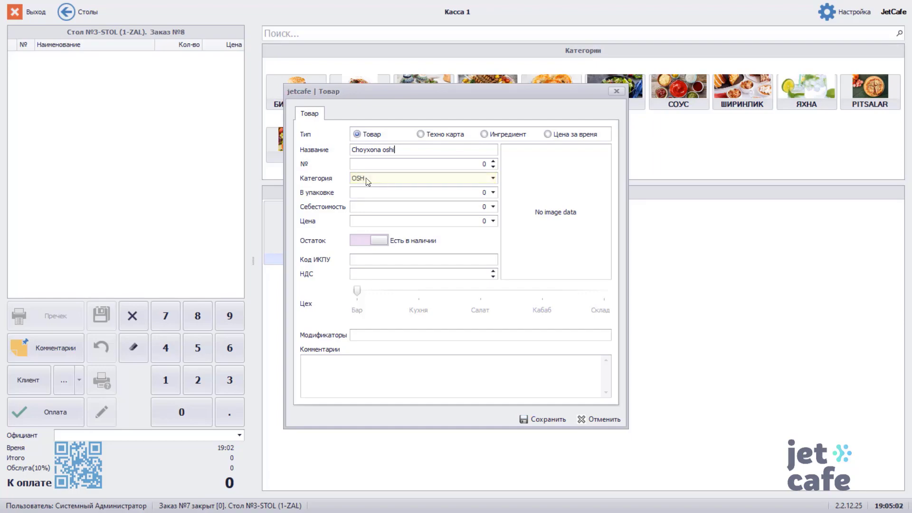
- Set the new item's category to OSH and its price to 30,000
left_click(376, 179)
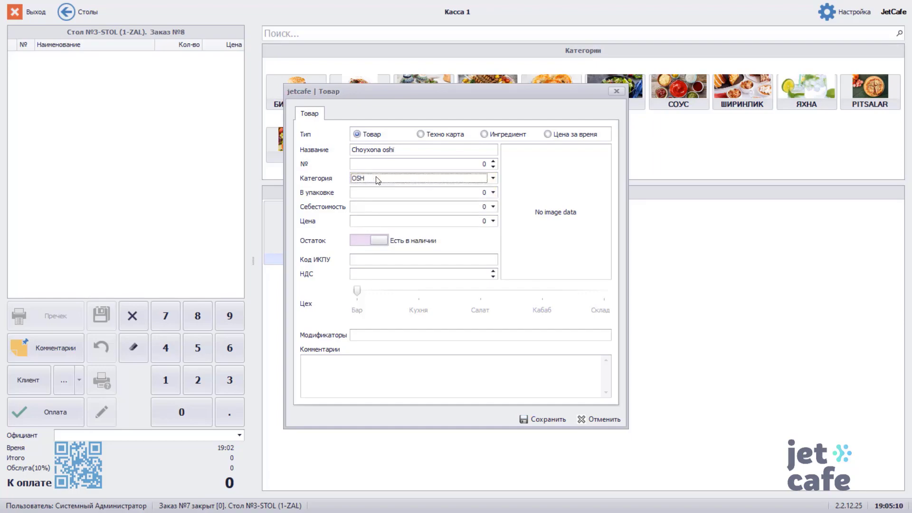
left_click(378, 180)
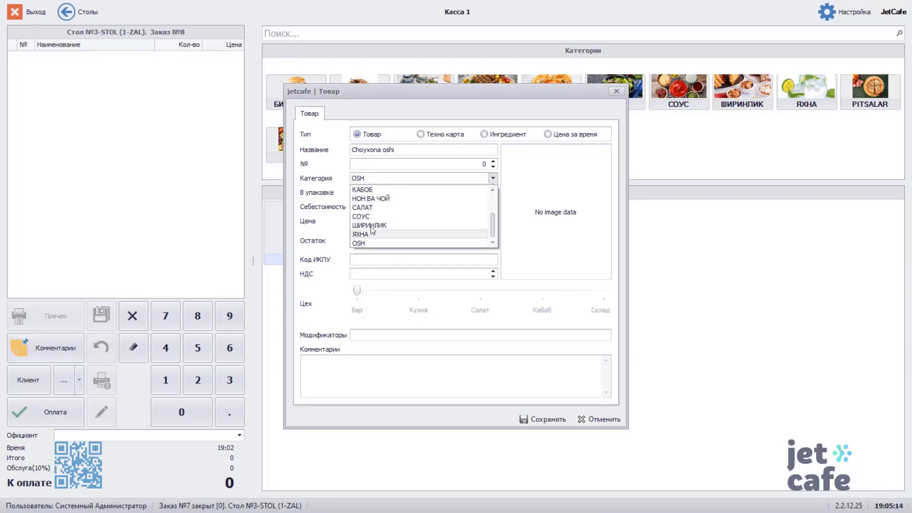
left_click(359, 243)
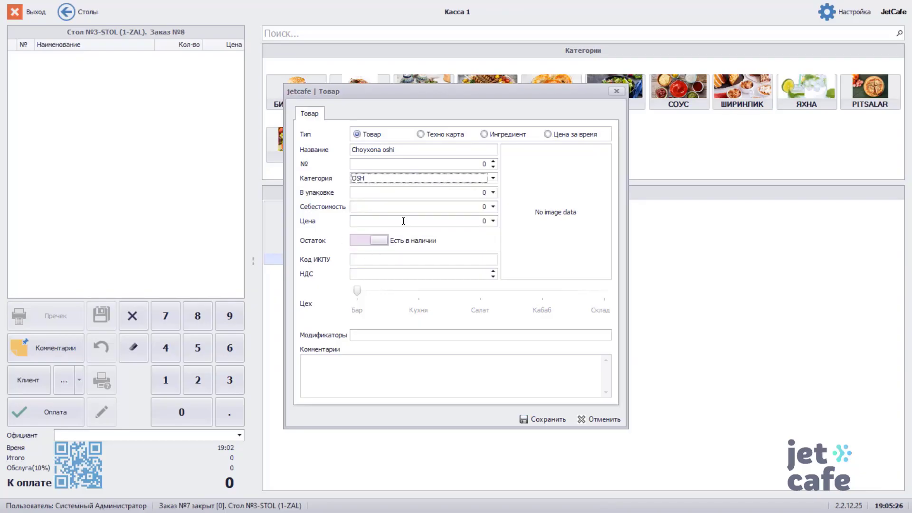
left_click(403, 221)
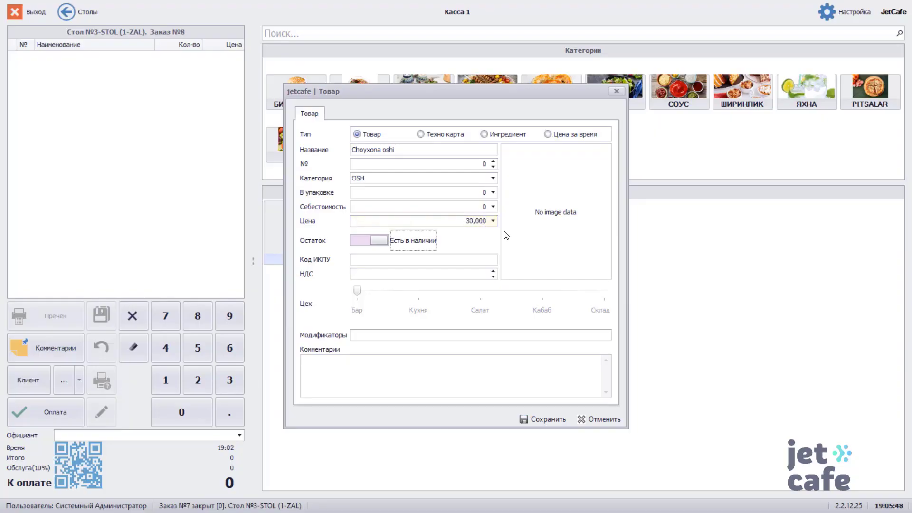
- Load CHOYXONA OSHI.jpg as the item's photo, and save the item with its workshop (Цех) set to Кухня
right_click(545, 233)
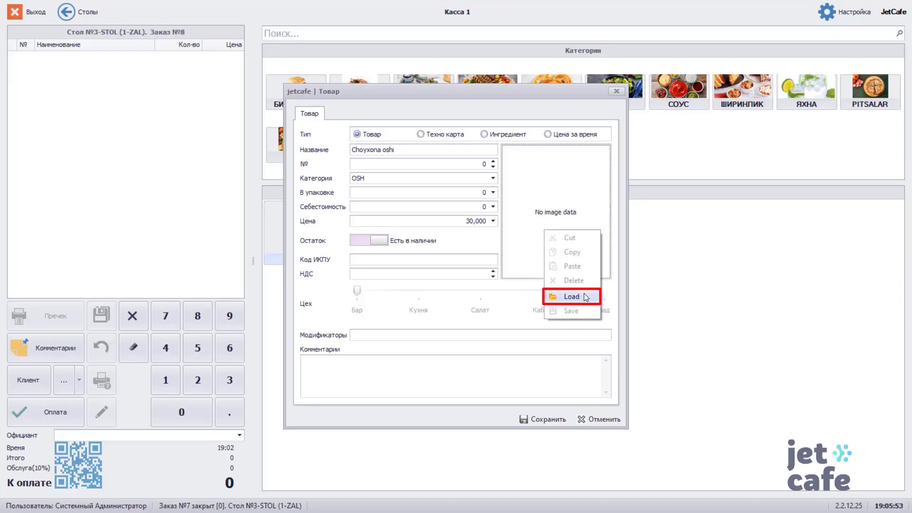
left_click(571, 297)
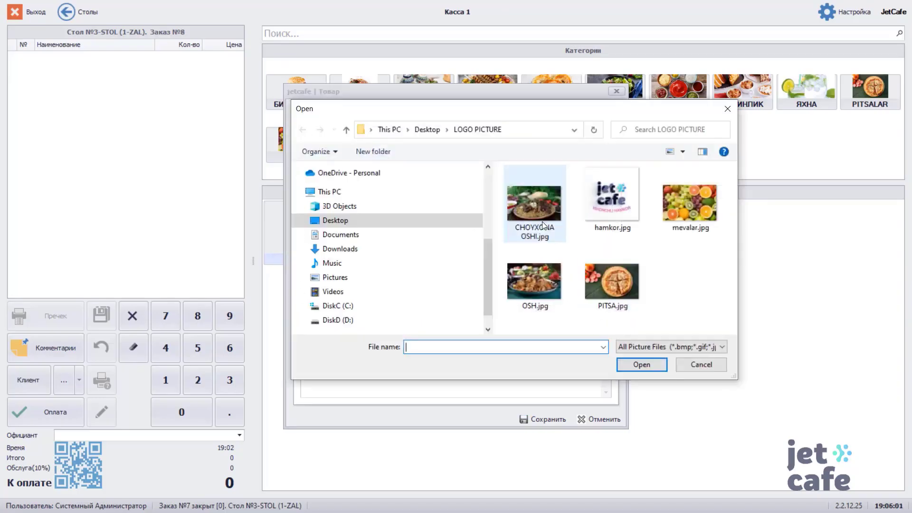
left_click(542, 222)
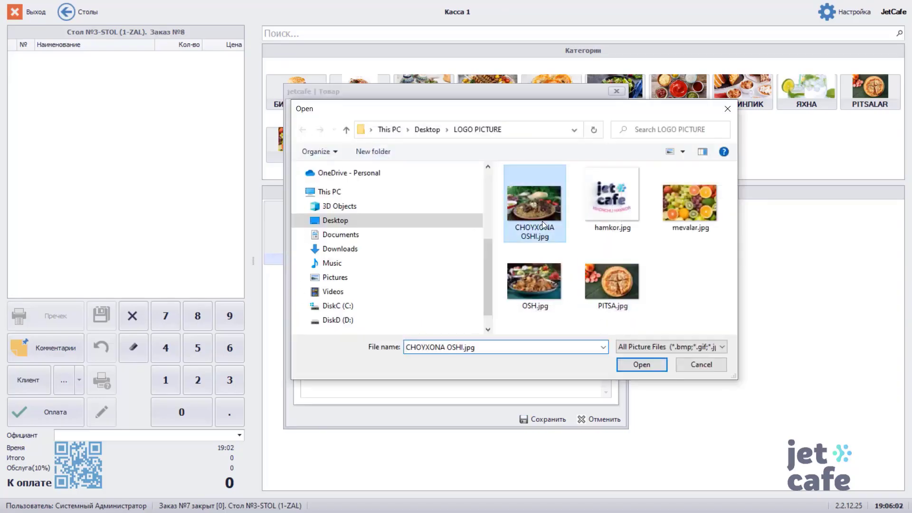
left_click(643, 364)
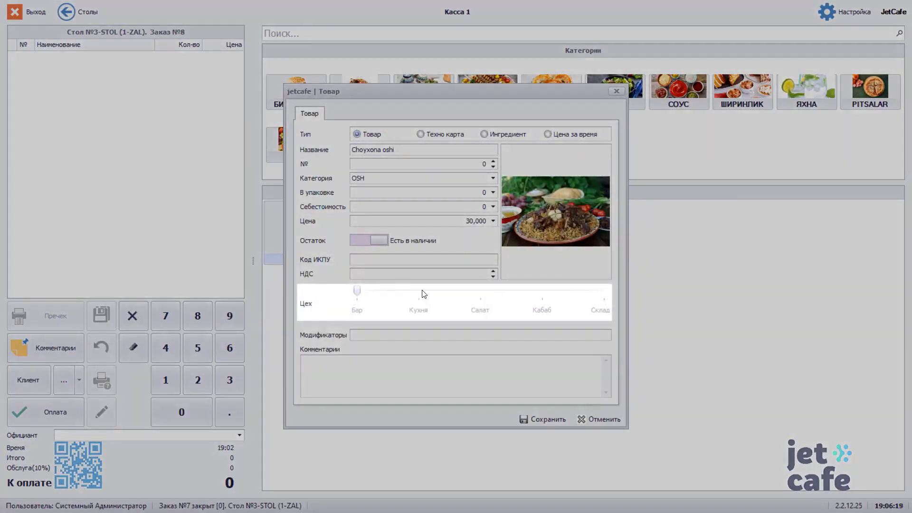
left_click(419, 291)
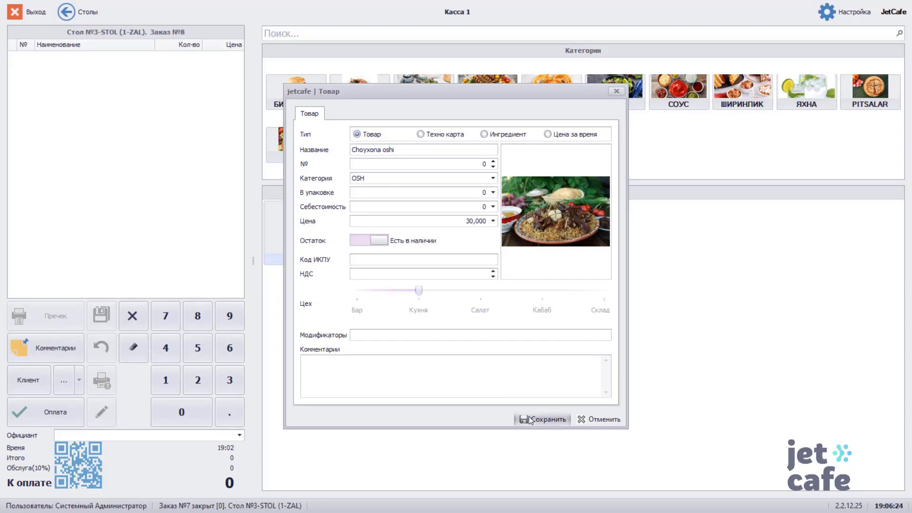
left_click(529, 417)
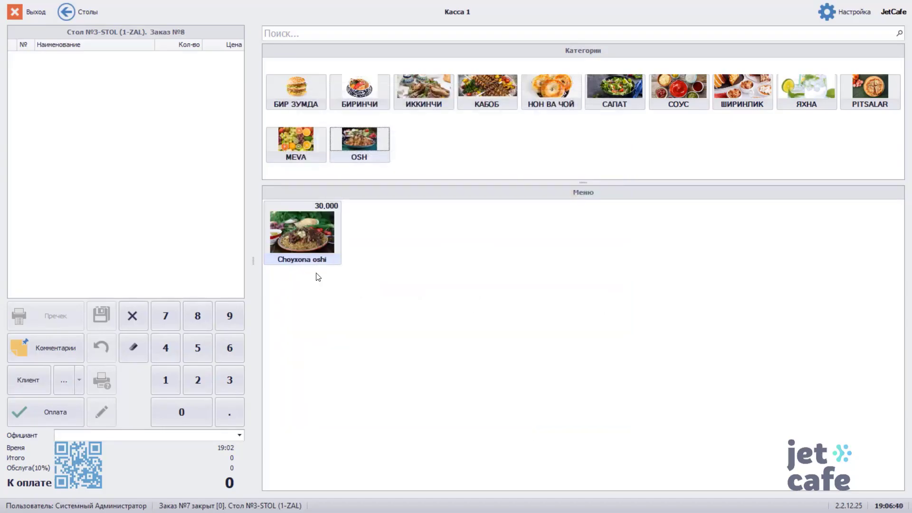
- Open the Choyxona oshi menu item for editing and delete its photo
right_click(317, 232)
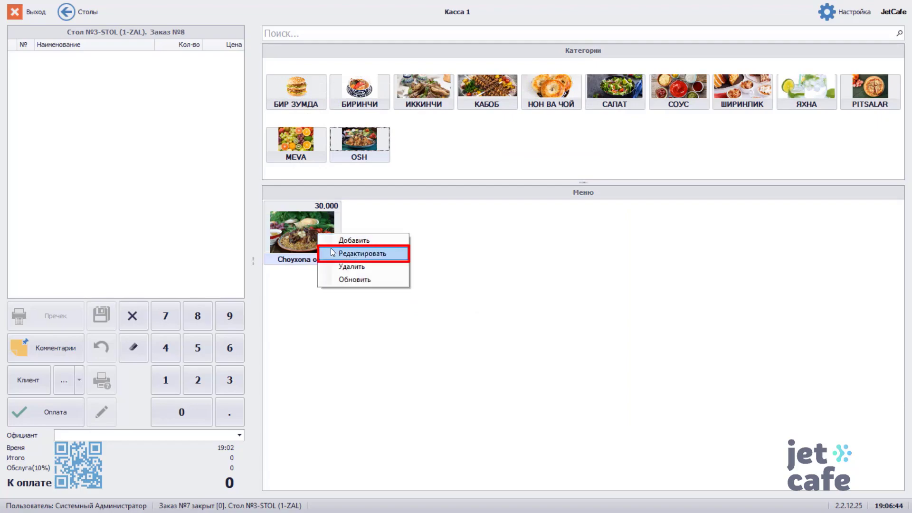
left_click(333, 252)
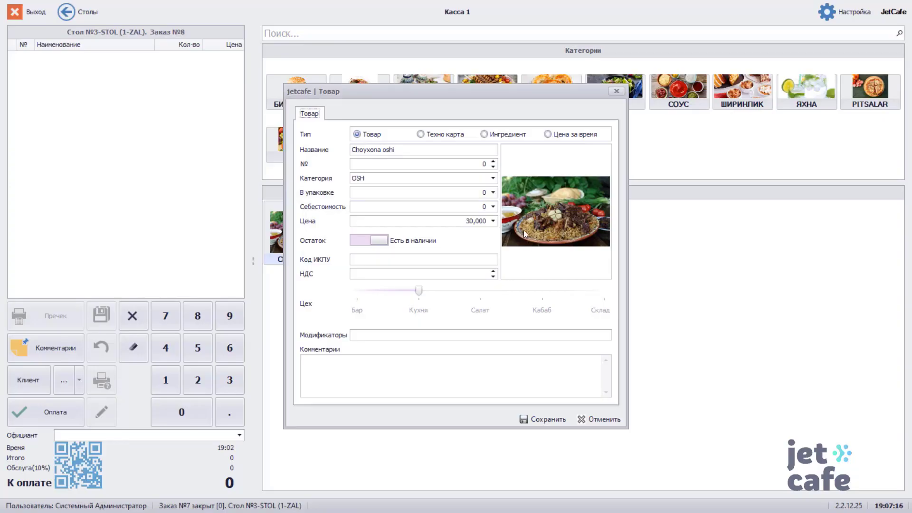
right_click(525, 233)
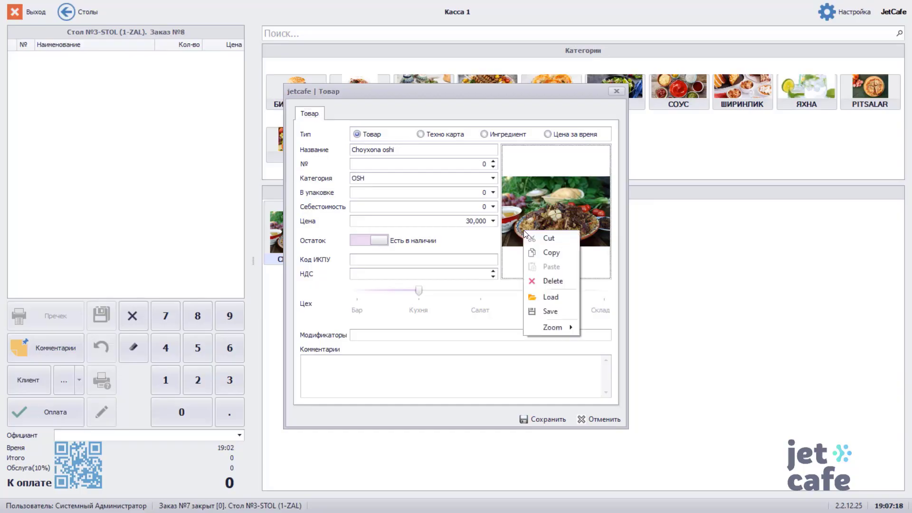
left_click(553, 281)
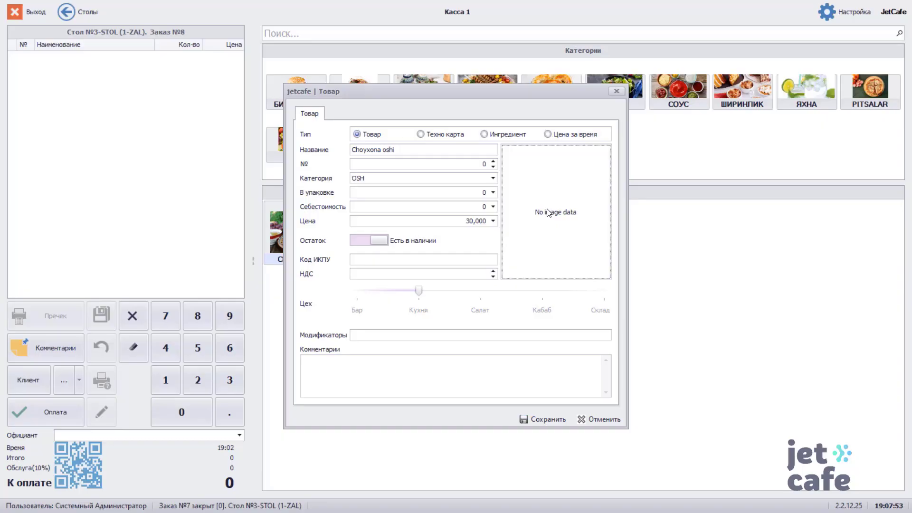
- Load OSH.jpg from the LOGO PICTURE folder as the Choyxona oshi item's photo and save the item
right_click(538, 247)
left_click(558, 313)
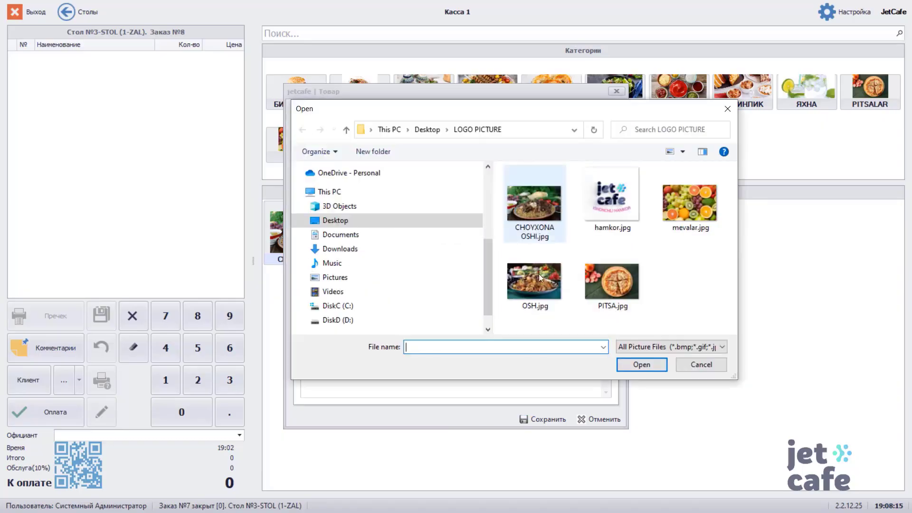
left_click(533, 255)
left_click(735, 347)
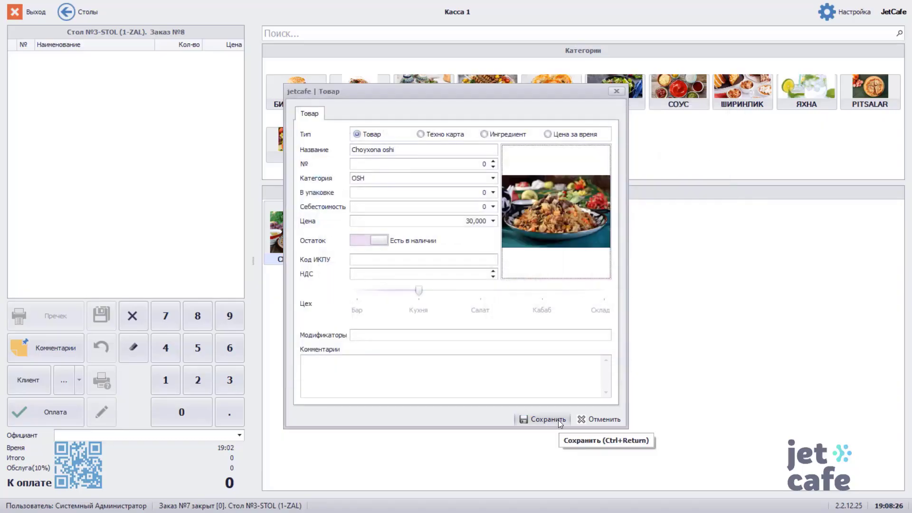
left_click(558, 420)
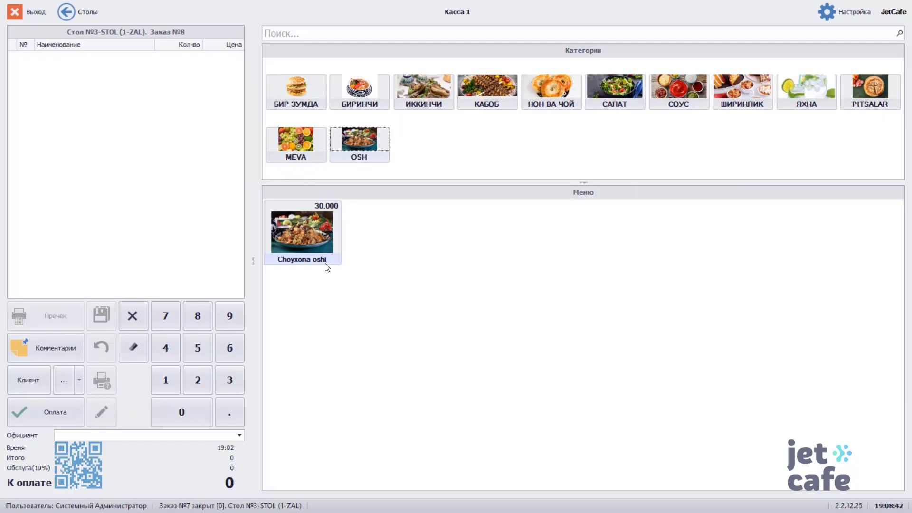
- Delete the Choyxona oshi item from the OSH category's menu
right_click(321, 256)
left_click(343, 285)
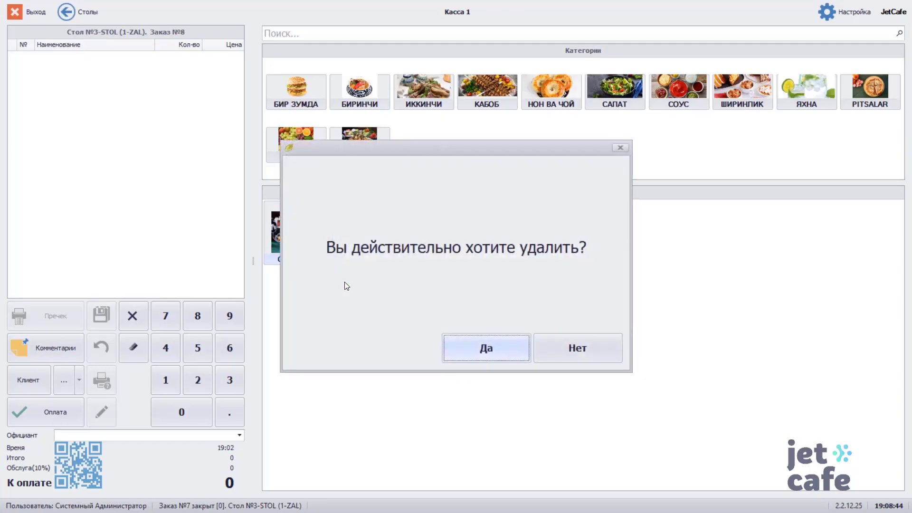
left_click(483, 341)
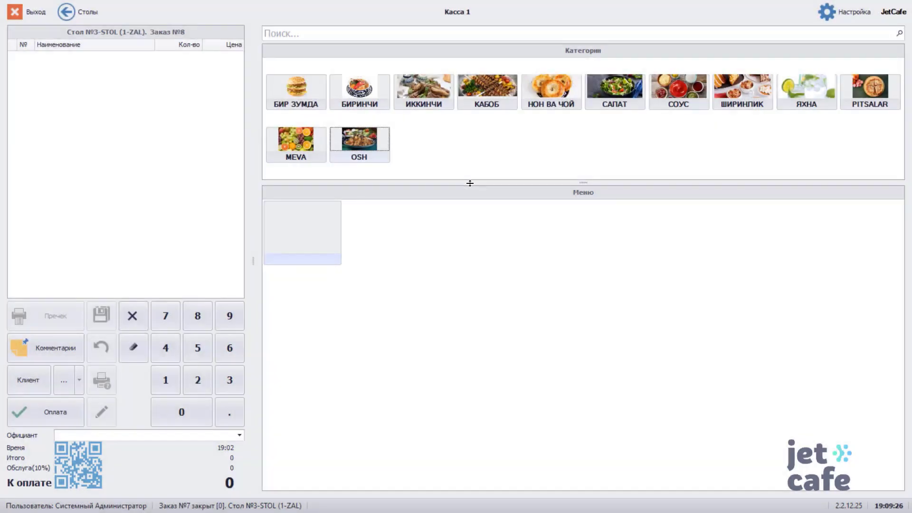
- Adjust the height of the categories area above the menu, bringing the last categories through OSH into view
left_click_drag(469, 182, 470, 205)
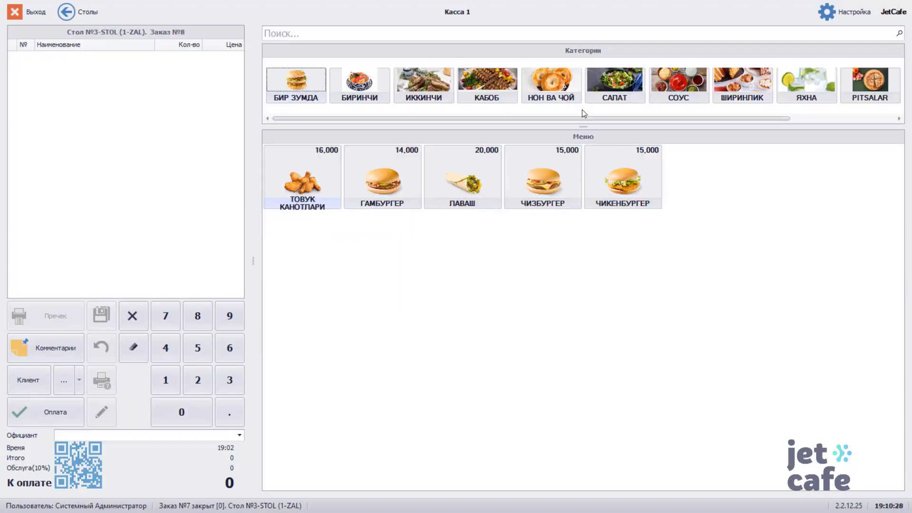
left_click_drag(587, 119, 730, 124)
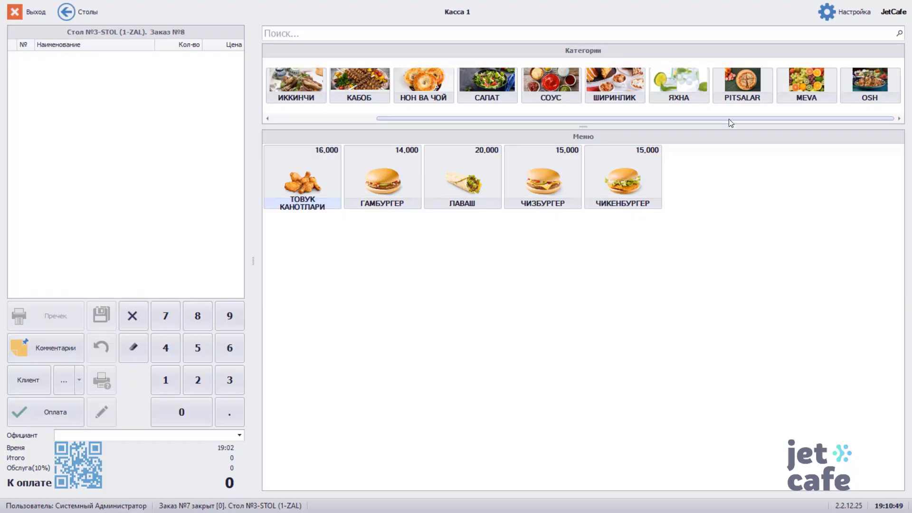
left_click_drag(578, 127, 571, 224)
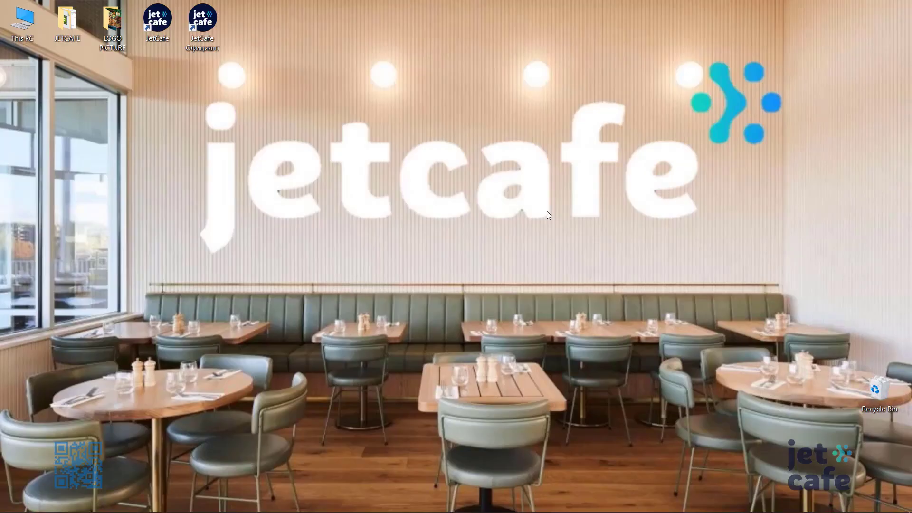